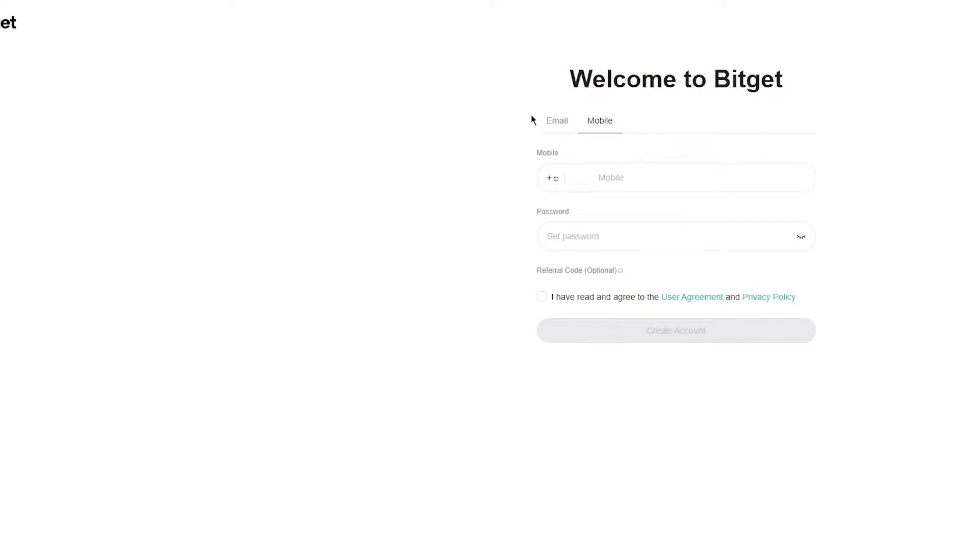
Switch sign-up to Email and paste in the email address, clearing a wrongly pasted link
{"action": "left_click", "coordinate": [559, 122]}
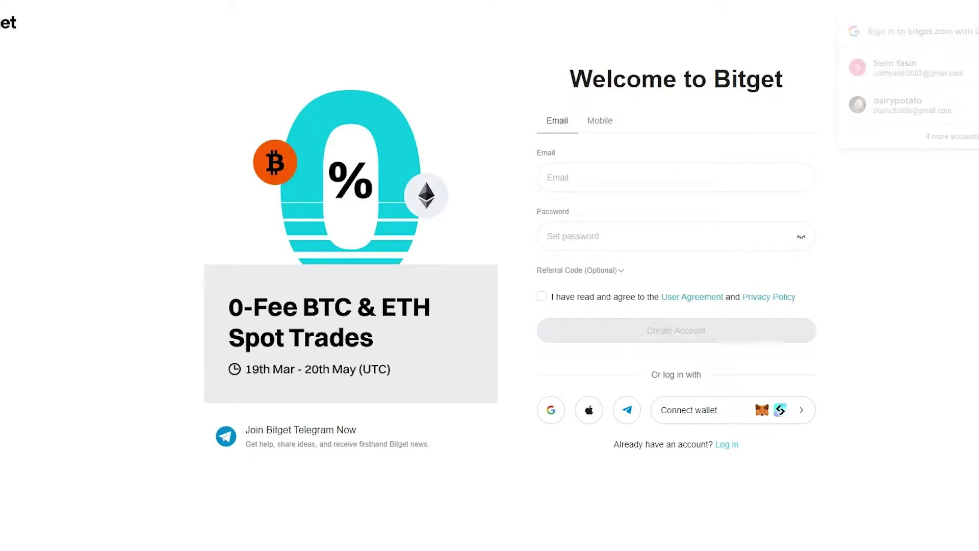
{"action": "left_click", "coordinate": [681, 185]}
{"action": "right_click", "coordinate": [681, 184]}
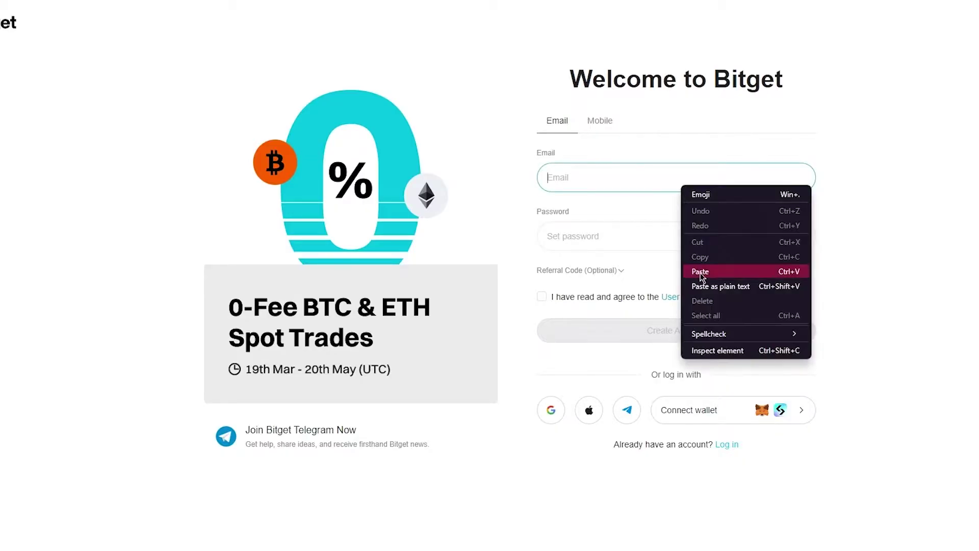
{"action": "left_click", "coordinate": [700, 273]}
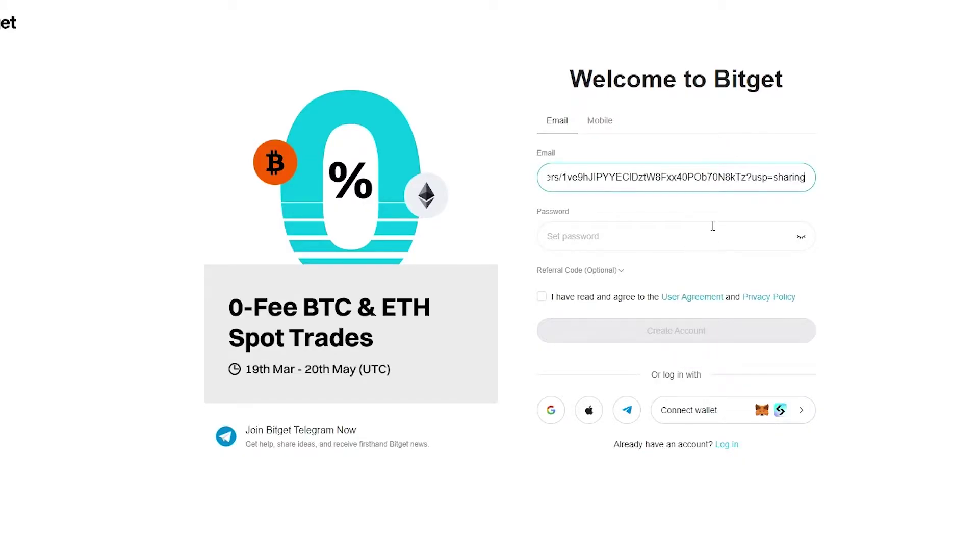
{"action": "key", "text": "ctrl+a"}
{"action": "key", "text": "BackSpace"}
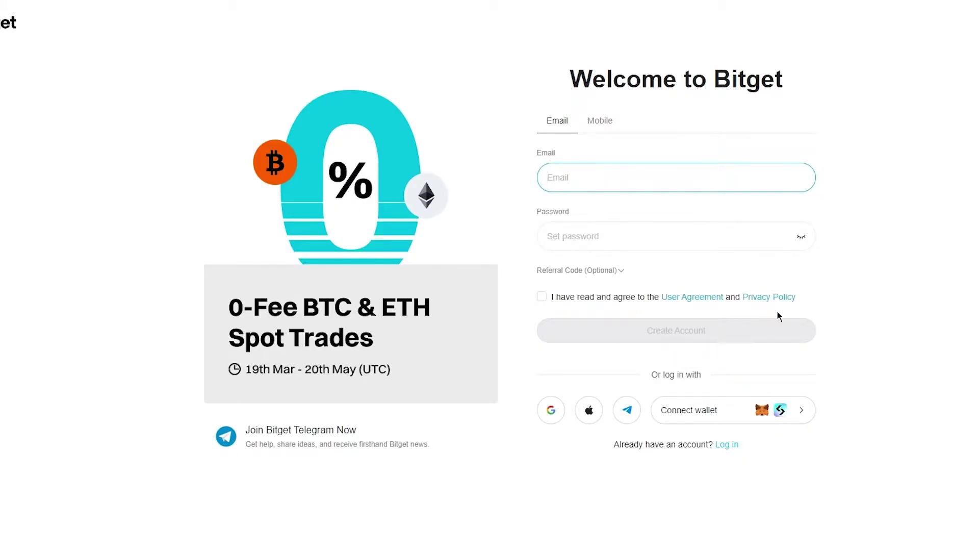
{"action": "right_click", "coordinate": [644, 169]}
{"action": "left_click", "coordinate": [666, 253]}
Enter the account password, expand Referral Code, and accept the User Agreement
{"action": "left_click", "coordinate": [625, 238]}
{"action": "right_click", "coordinate": [626, 238]}
{"action": "left_click", "coordinate": [782, 204]}
{"action": "left_click", "coordinate": [669, 230]}
{"action": "left_click", "coordinate": [606, 269]}
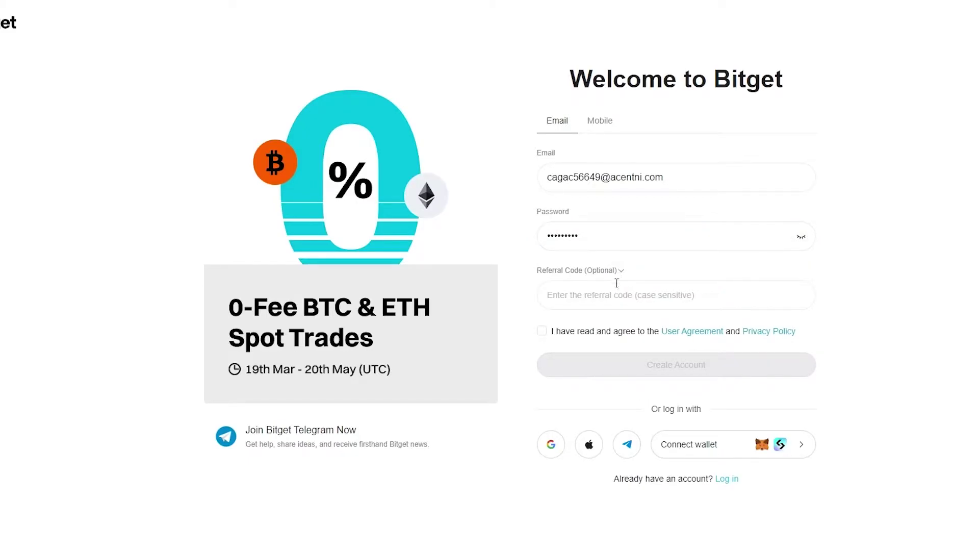
{"action": "left_click", "coordinate": [616, 284]}
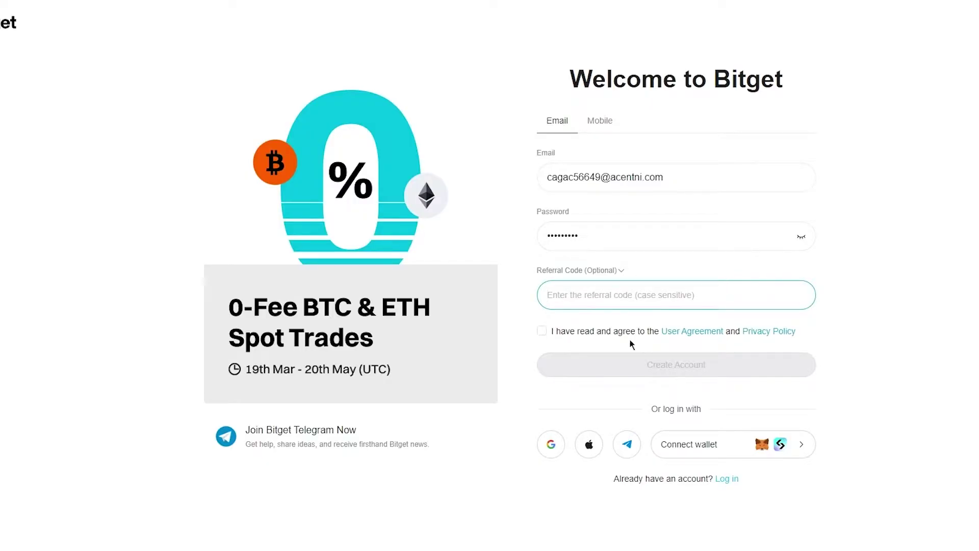
{"action": "left_click", "coordinate": [542, 331]}
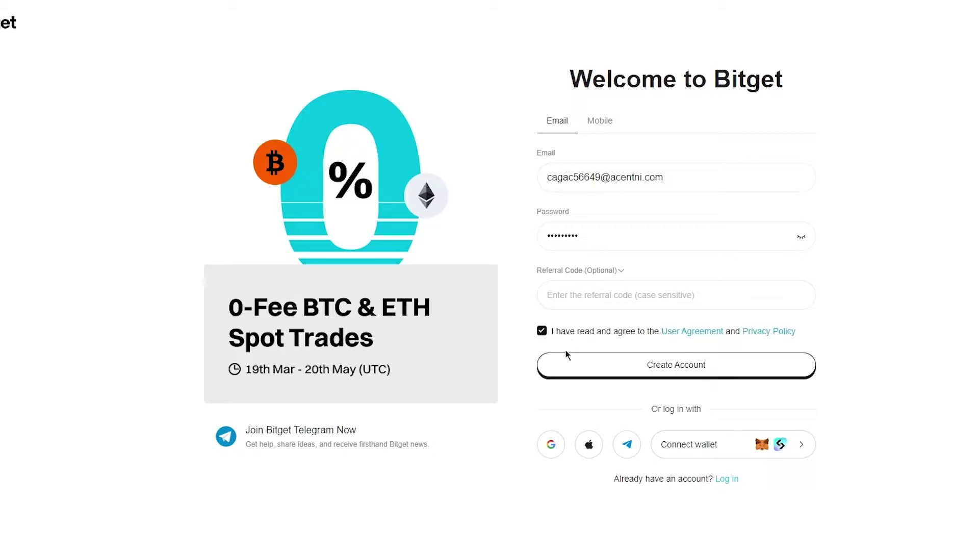
Submit Create Account and pass the captcha by selecting the three tire images
{"action": "left_click", "coordinate": [602, 363]}
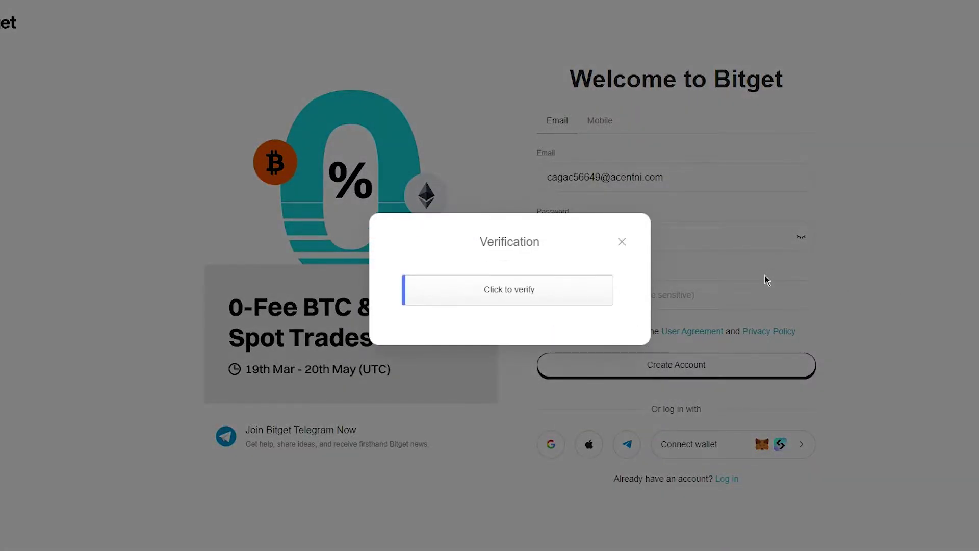
{"action": "left_click", "coordinate": [504, 288]}
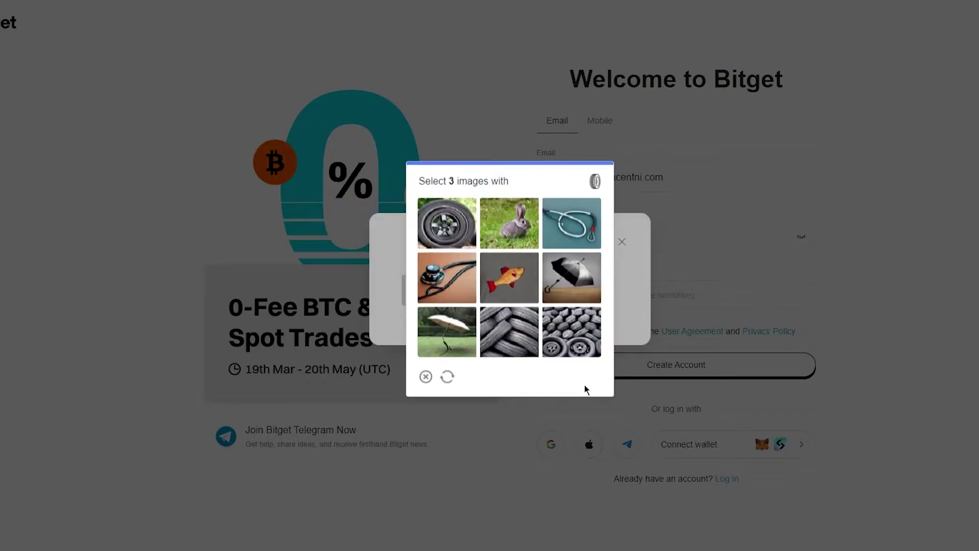
{"action": "left_click", "coordinate": [444, 224]}
{"action": "left_click", "coordinate": [517, 329]}
{"action": "left_click", "coordinate": [567, 327]}
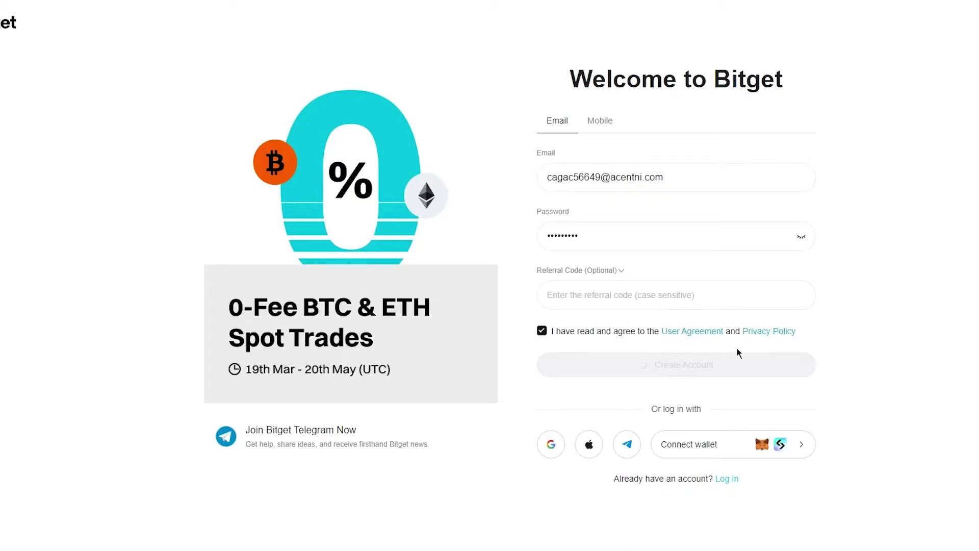
{"action": "left_click", "coordinate": [553, 136]}
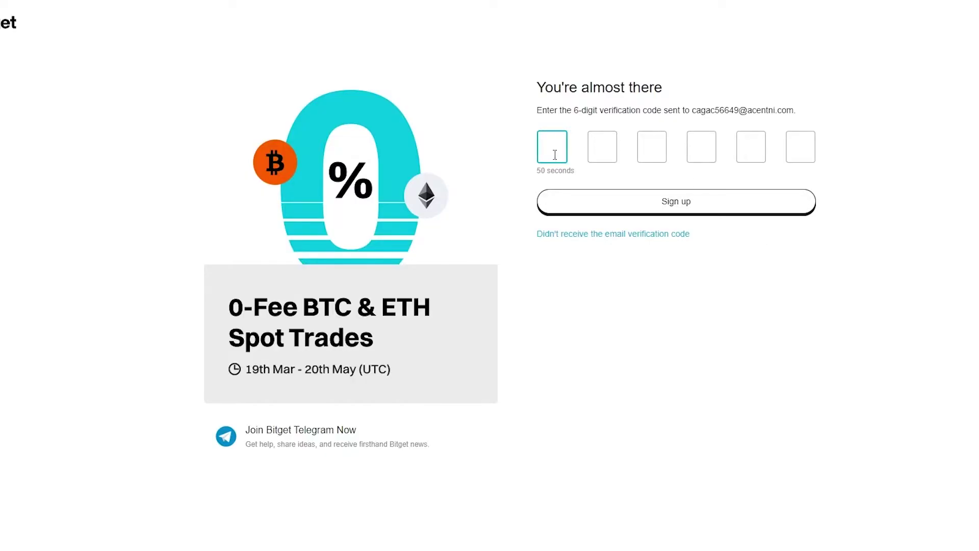
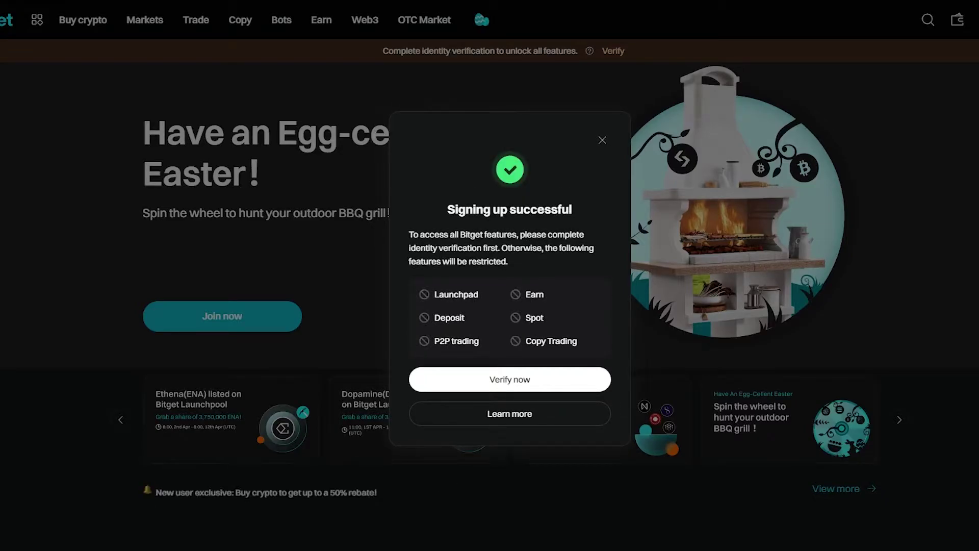
Dismiss the signing-up-successful and 1,000 USDT rewards notices, then reach the avatar menu
{"action": "left_click", "coordinate": [602, 142]}
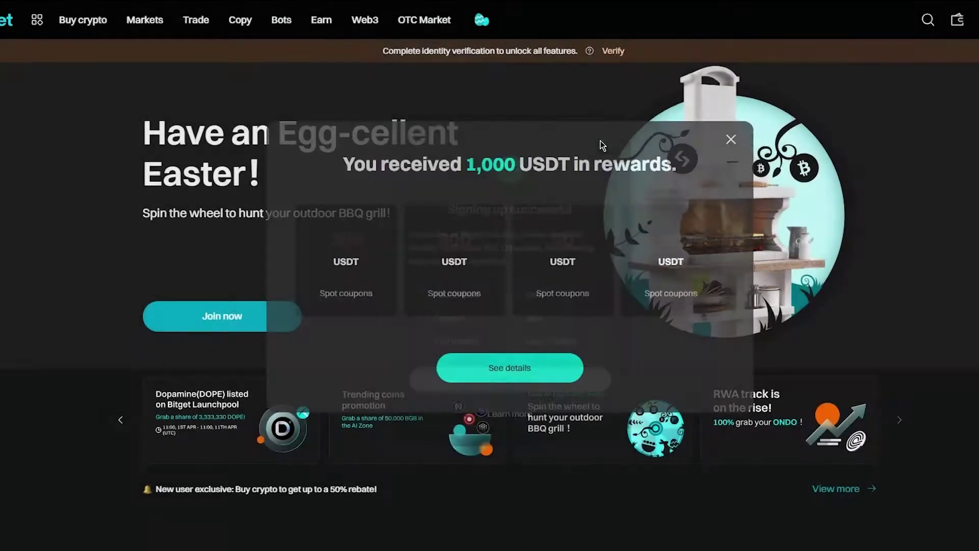
{"action": "left_click", "coordinate": [729, 145]}
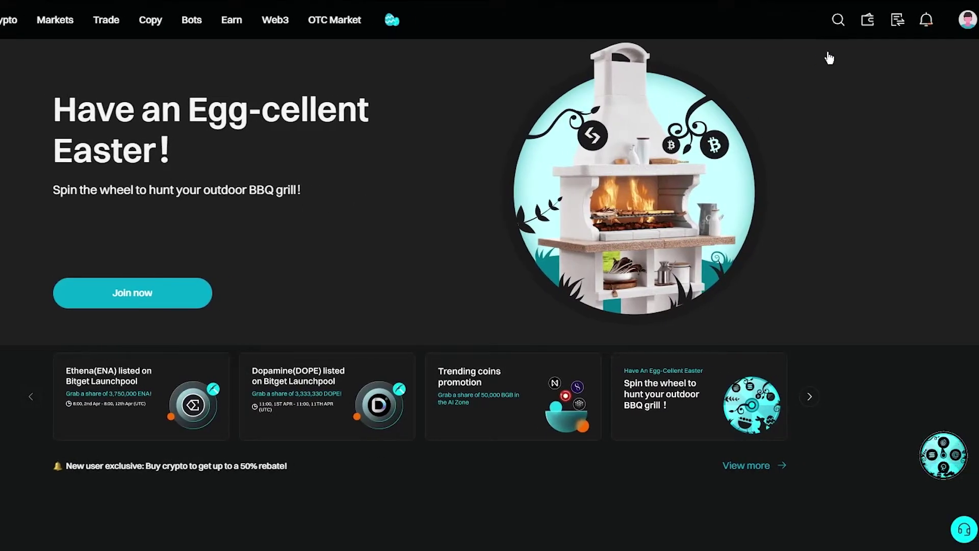
{"action": "mouse_move", "coordinate": [961, 24]}
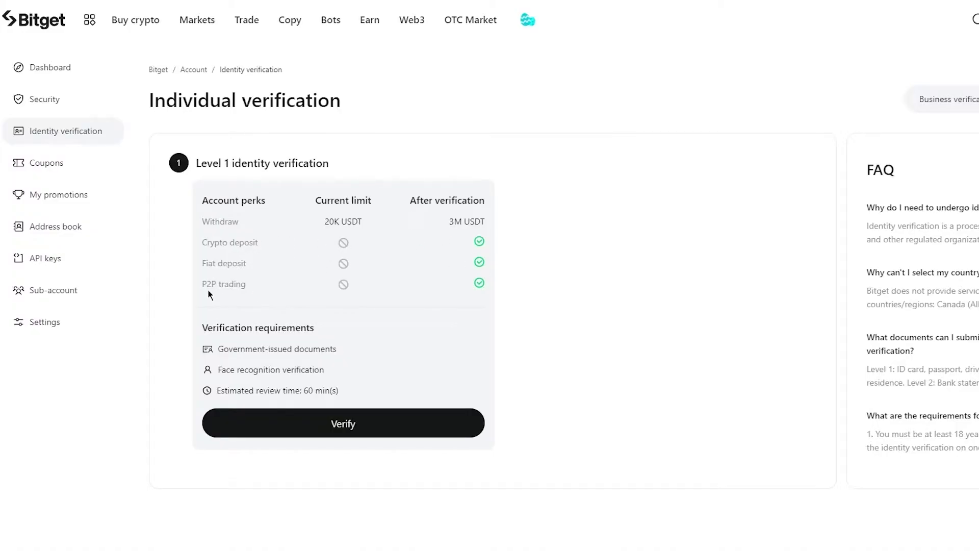
{"action": "left_click_drag", "start_coordinate": [204, 285], "coordinate": [335, 284]}
{"action": "left_click", "coordinate": [528, 278]}
{"action": "left_click_drag", "start_coordinate": [218, 390], "coordinate": [459, 385]}
{"action": "left_click", "coordinate": [527, 359]}
{"action": "left_click_drag", "start_coordinate": [310, 390], "coordinate": [373, 390]}
{"action": "left_click", "coordinate": [426, 385]}
{"action": "left_click", "coordinate": [359, 413]}
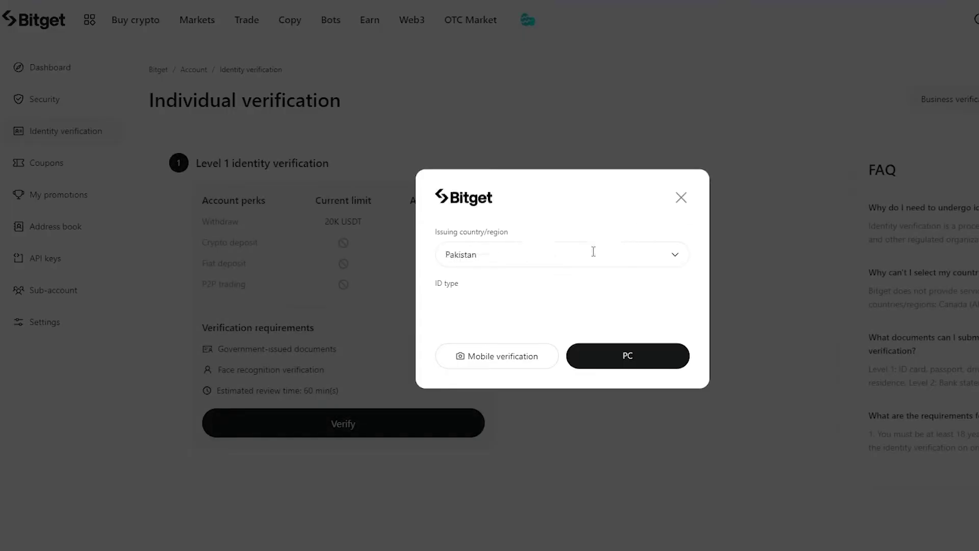
{"action": "left_click", "coordinate": [582, 218]}
{"action": "left_click", "coordinate": [422, 258]}
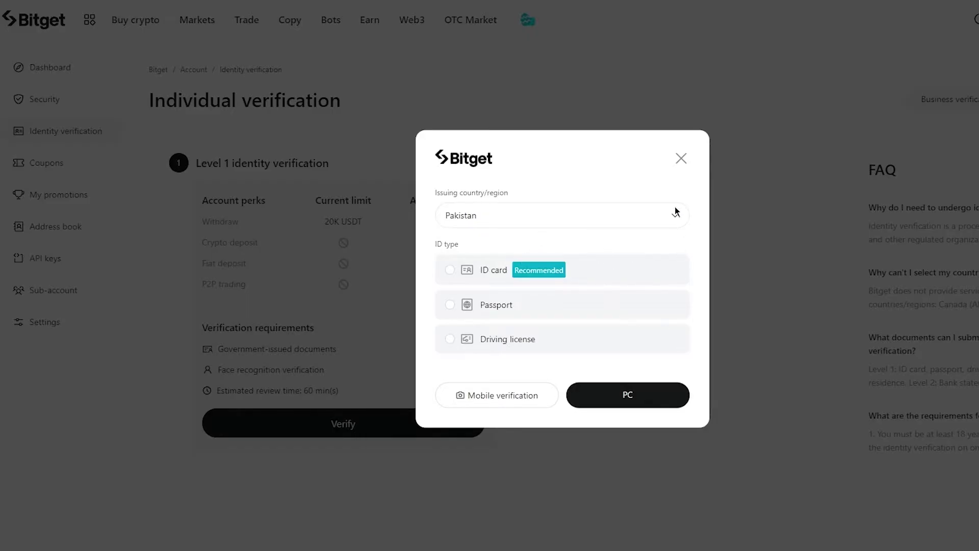
{"action": "left_click", "coordinate": [682, 157]}
{"action": "left_click", "coordinate": [630, 364]}
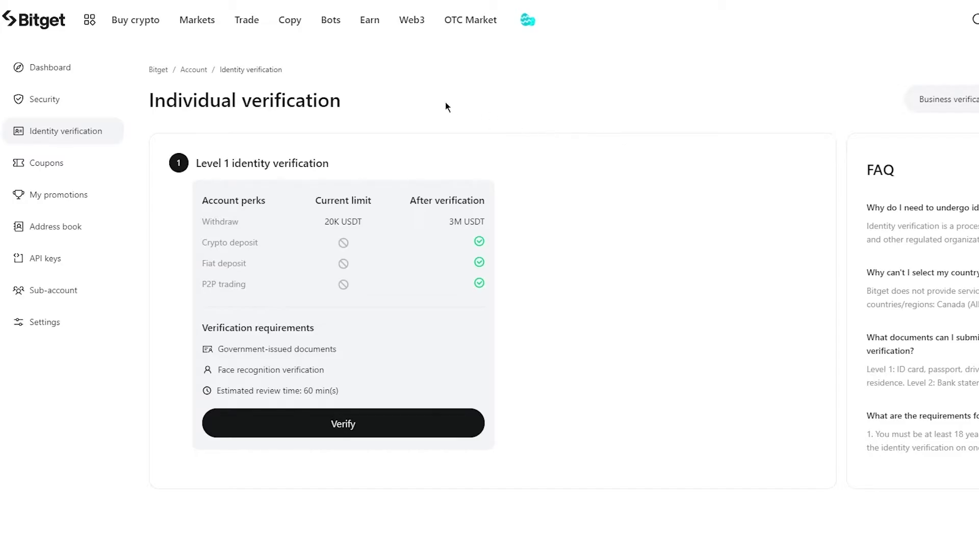
Open Markets > Opportunities and browse the Fear and Greed Index, BTC, ETH, BGB prices and Top movers
{"action": "mouse_move", "coordinate": [193, 29]}
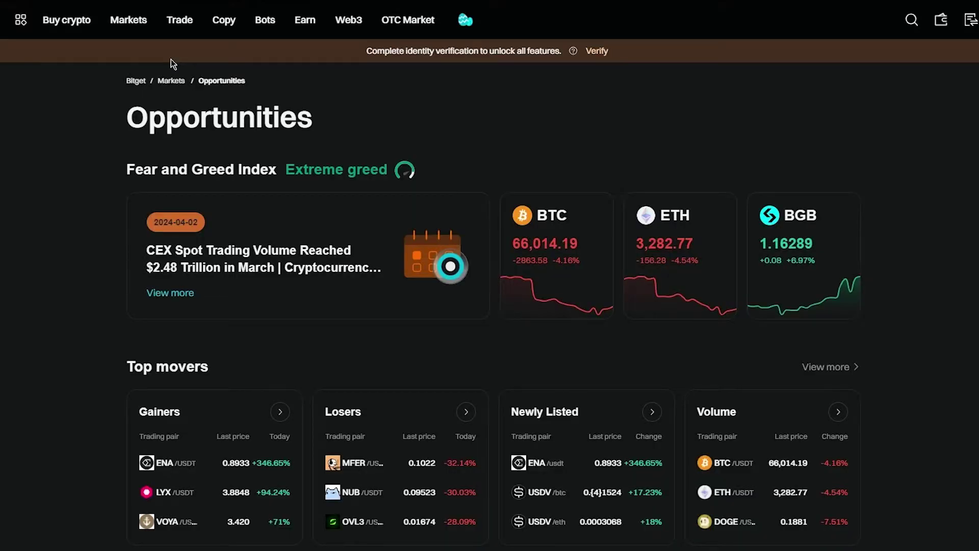
{"action": "scroll", "coordinate": [62, 393], "scroll_direction": "down", "scroll_amount": 5}
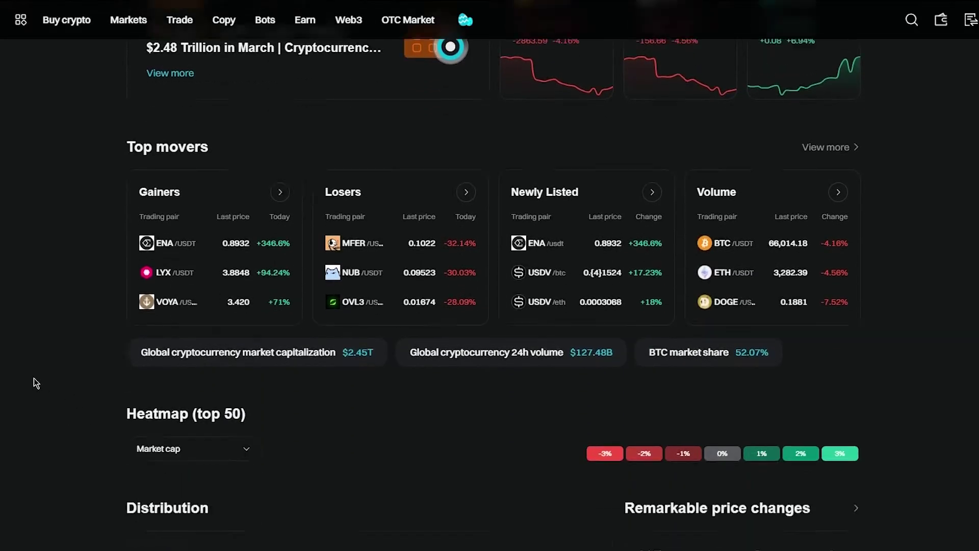
{"action": "scroll", "coordinate": [26, 367], "scroll_direction": "down", "scroll_amount": 2}
{"action": "scroll", "coordinate": [149, 302], "scroll_direction": "up", "scroll_amount": 5}
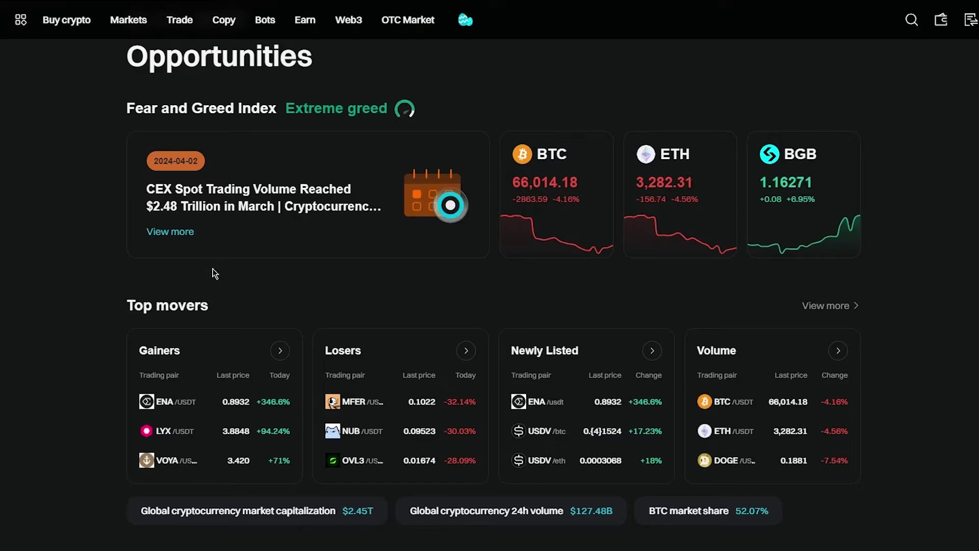
{"action": "scroll", "coordinate": [118, 274], "scroll_direction": "up", "scroll_amount": 2}
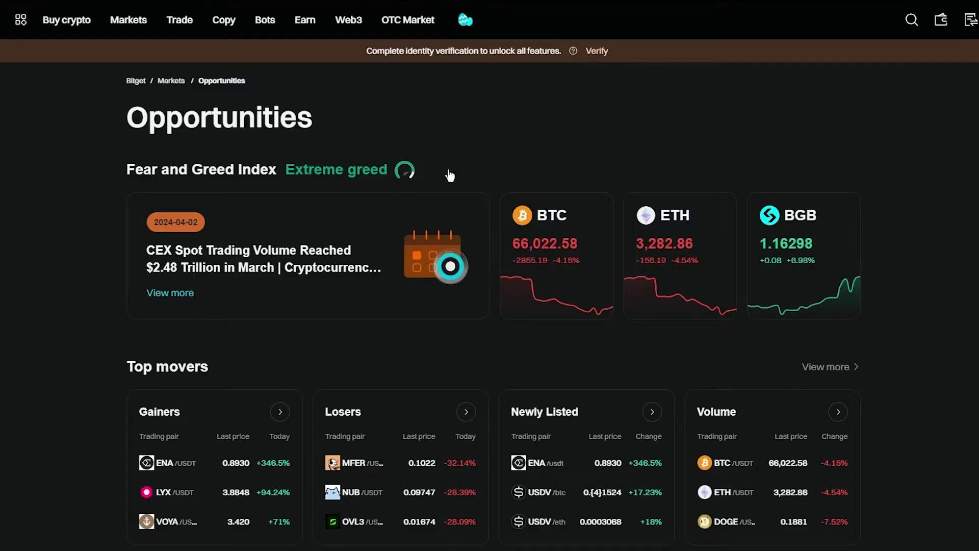
{"action": "mouse_move", "coordinate": [534, 288]}
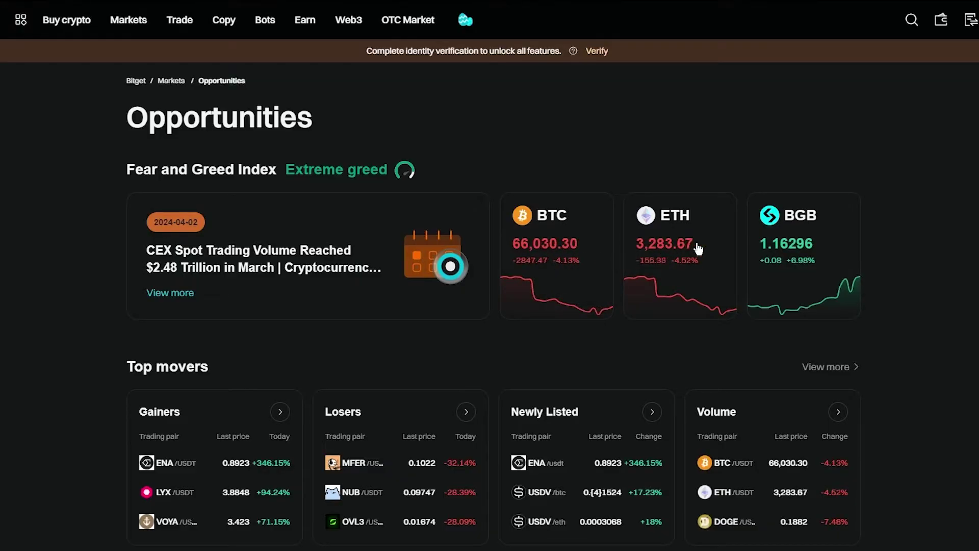
{"action": "mouse_move", "coordinate": [597, 308]}
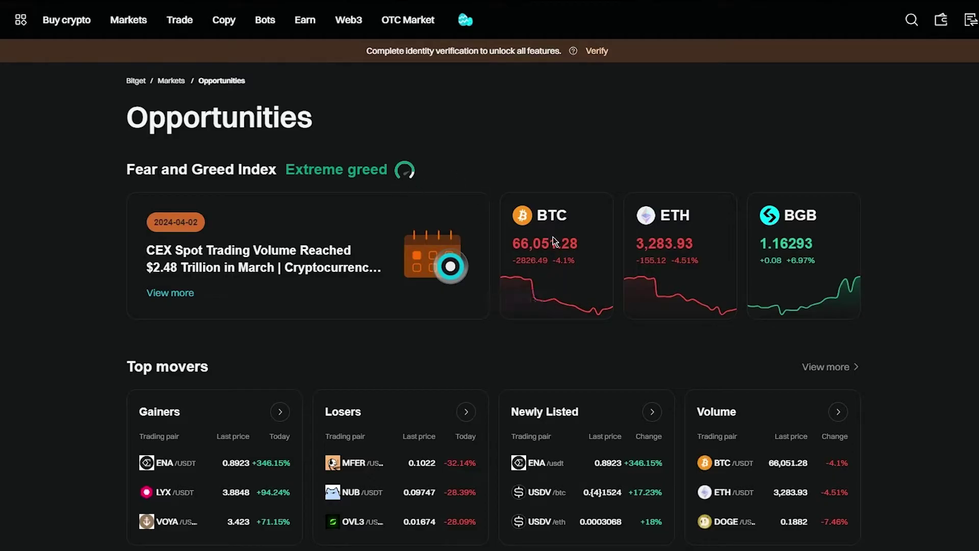
Scroll past Top movers into the heatmap, Distribution and Gainer sectors
{"action": "scroll", "coordinate": [848, 217], "scroll_direction": "down", "scroll_amount": 5}
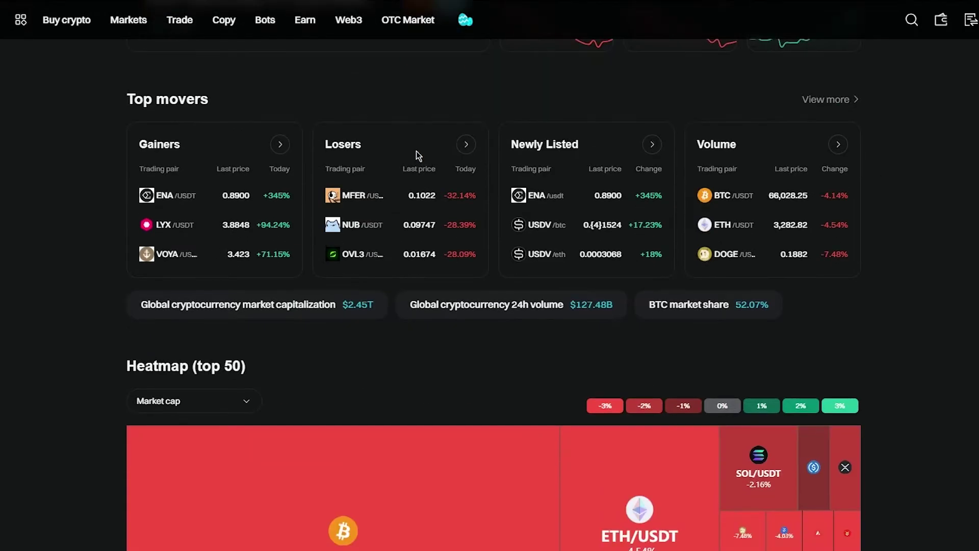
{"action": "triple_click", "coordinate": [290, 102]}
{"action": "left_click", "coordinate": [290, 102]}
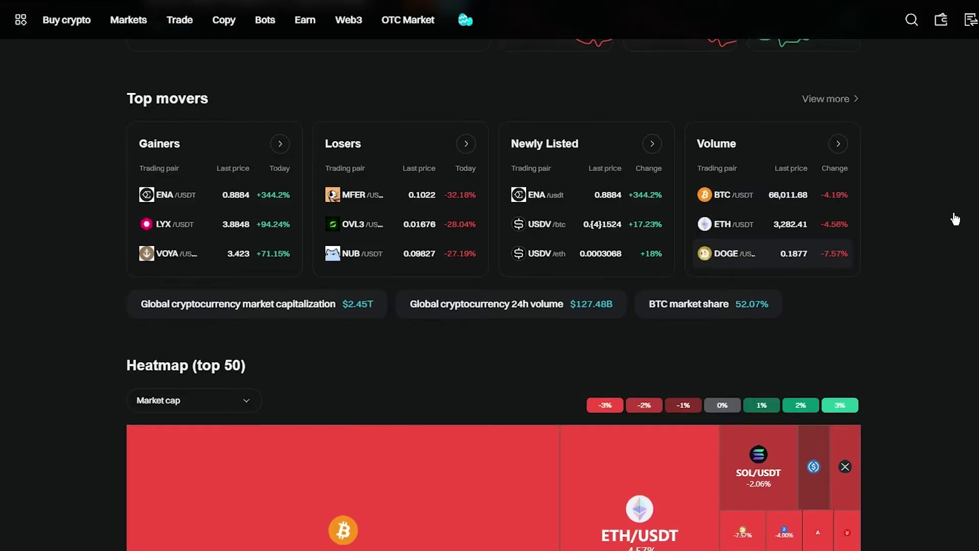
{"action": "scroll", "coordinate": [952, 219], "scroll_direction": "down", "scroll_amount": 4}
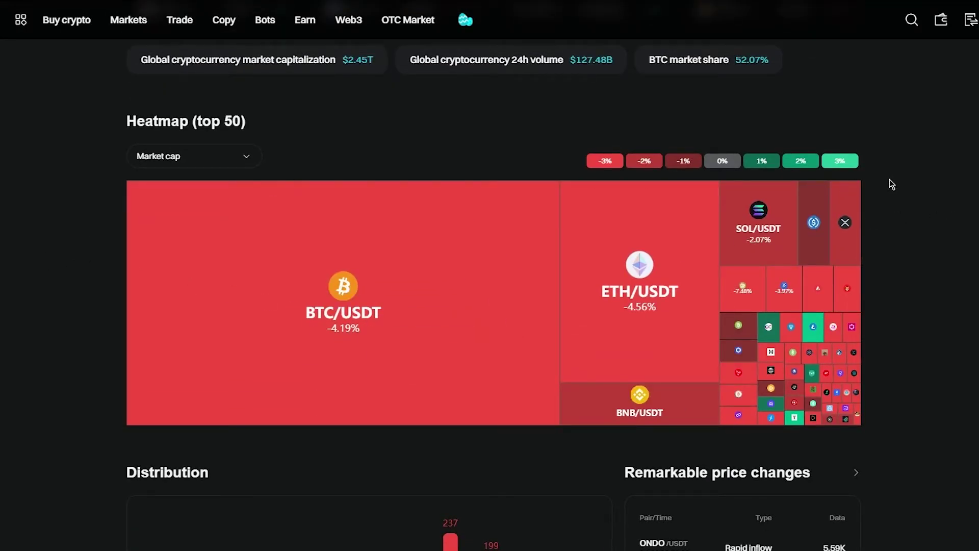
{"action": "mouse_move", "coordinate": [858, 418]}
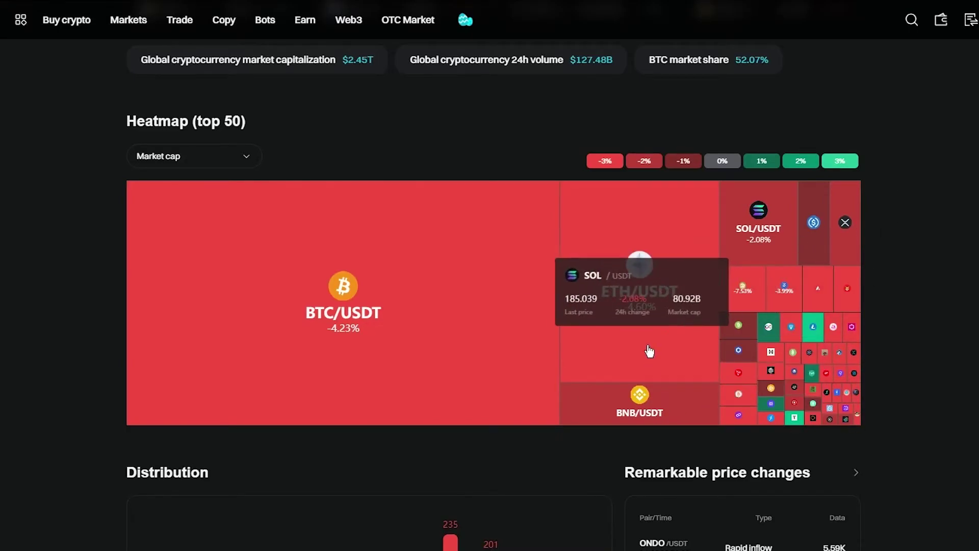
{"action": "mouse_move", "coordinate": [657, 399]}
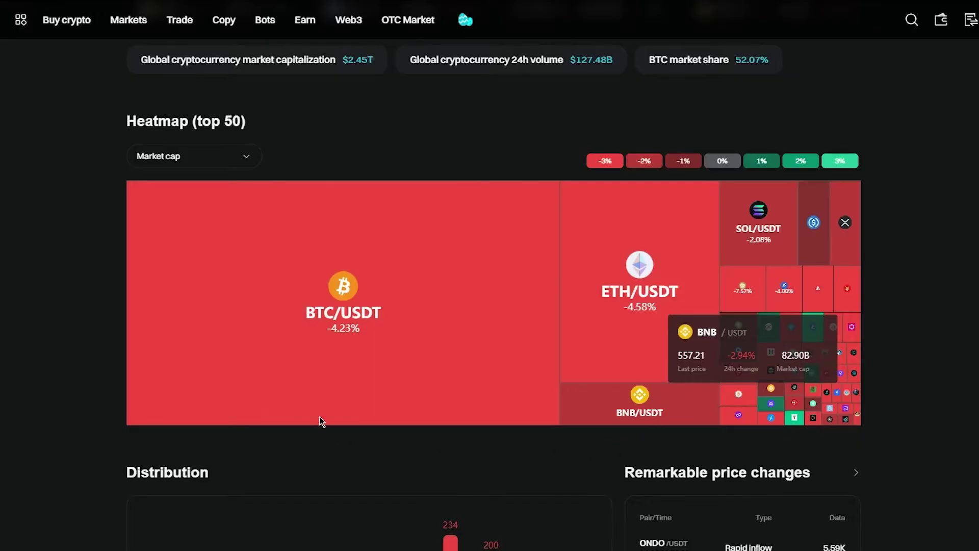
{"action": "mouse_move", "coordinate": [328, 367]}
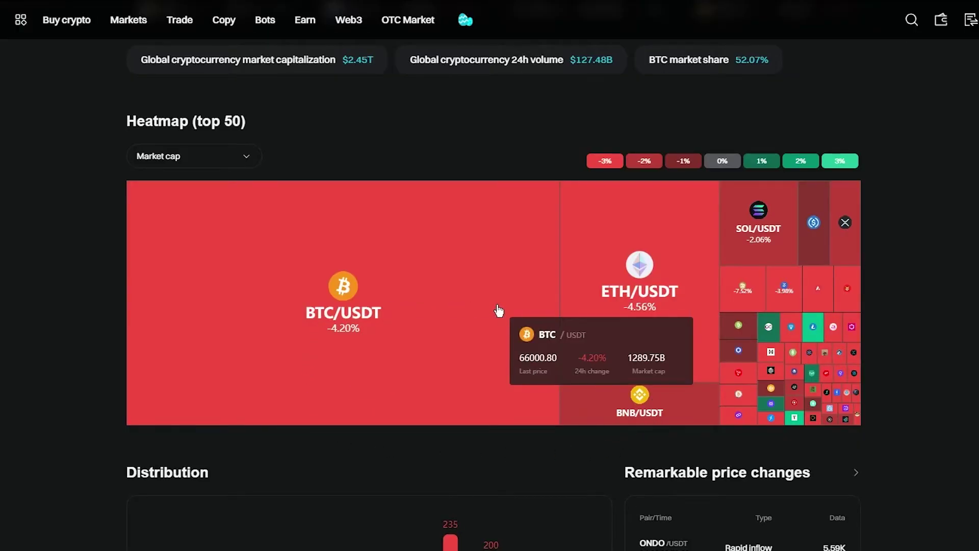
{"action": "mouse_move", "coordinate": [641, 262]}
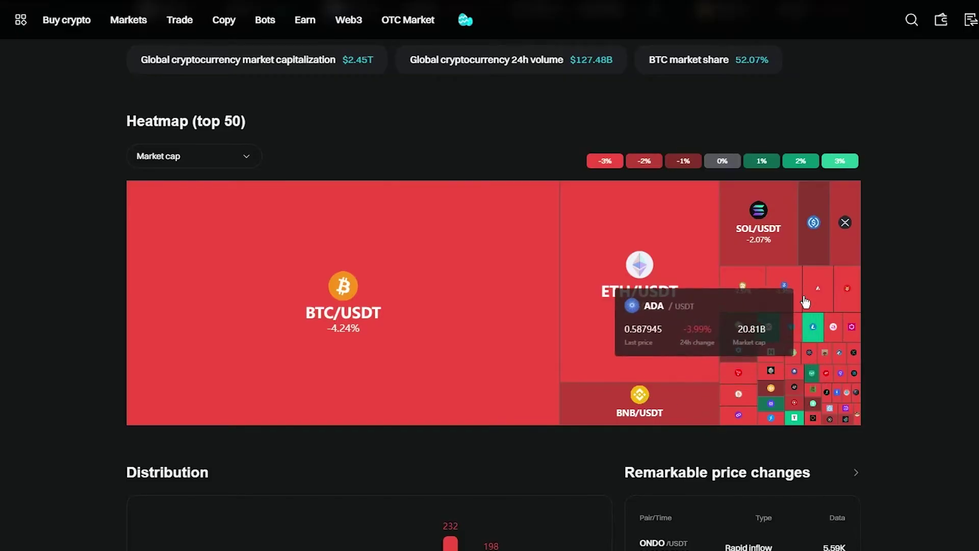
Scroll further down the Opportunities page, then back up to the top
{"action": "scroll", "coordinate": [972, 275], "scroll_direction": "down", "scroll_amount": 5}
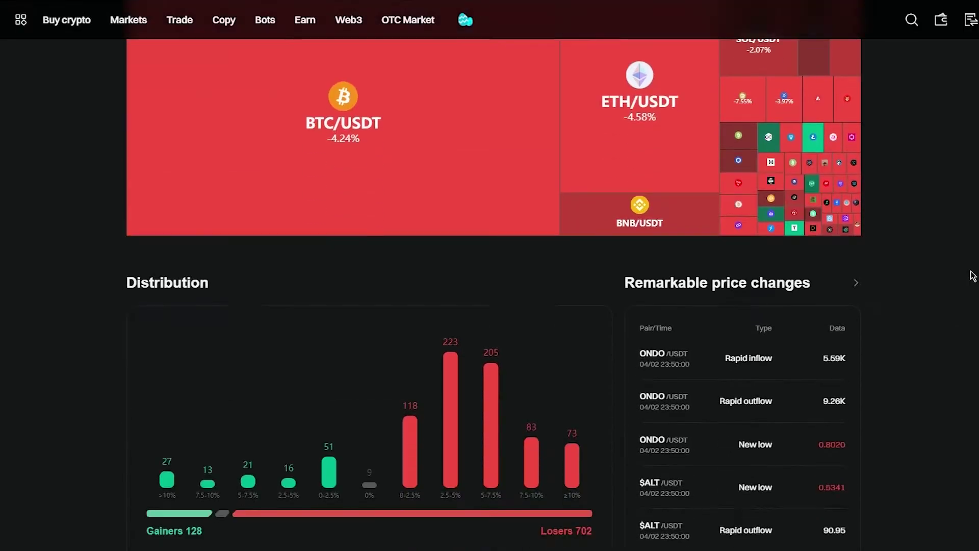
{"action": "scroll", "coordinate": [927, 262], "scroll_direction": "down", "scroll_amount": 2}
{"action": "scroll", "coordinate": [915, 264], "scroll_direction": "down", "scroll_amount": 9}
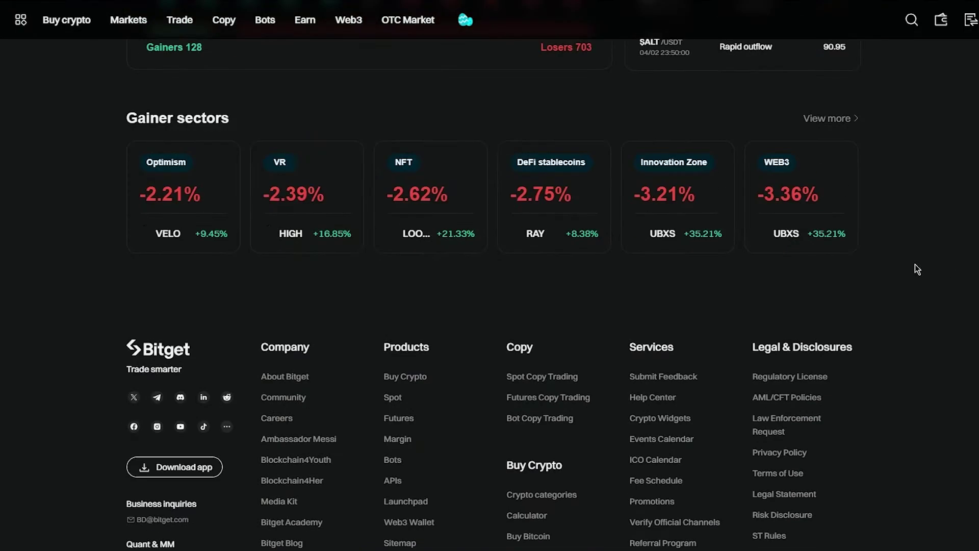
{"action": "scroll", "coordinate": [914, 264], "scroll_direction": "up", "scroll_amount": 8}
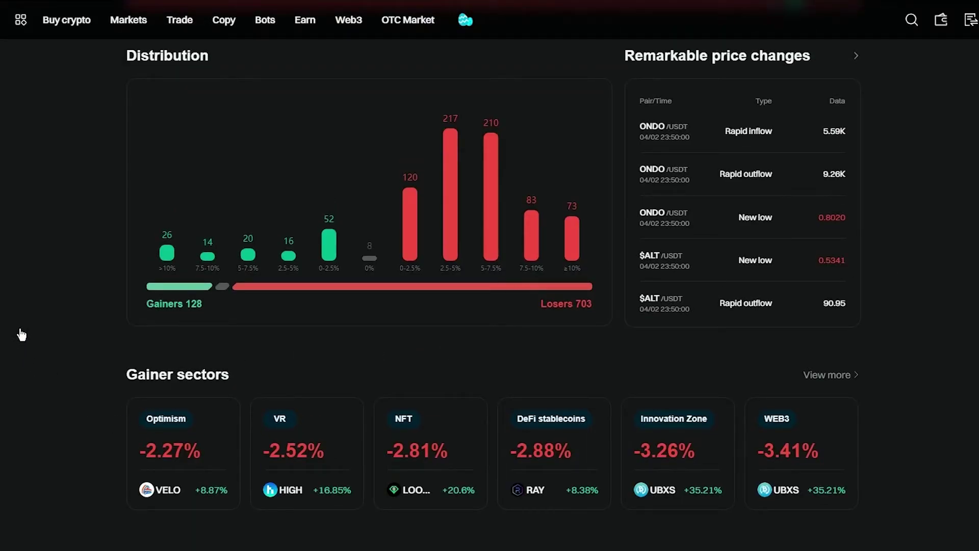
{"action": "scroll", "coordinate": [29, 278], "scroll_direction": "up", "scroll_amount": 10}
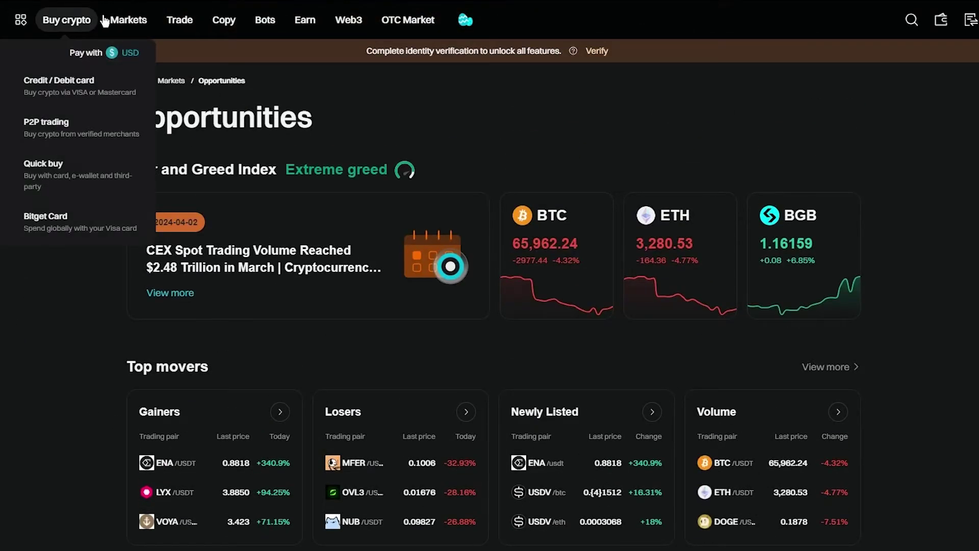
{"action": "mouse_move", "coordinate": [128, 21]}
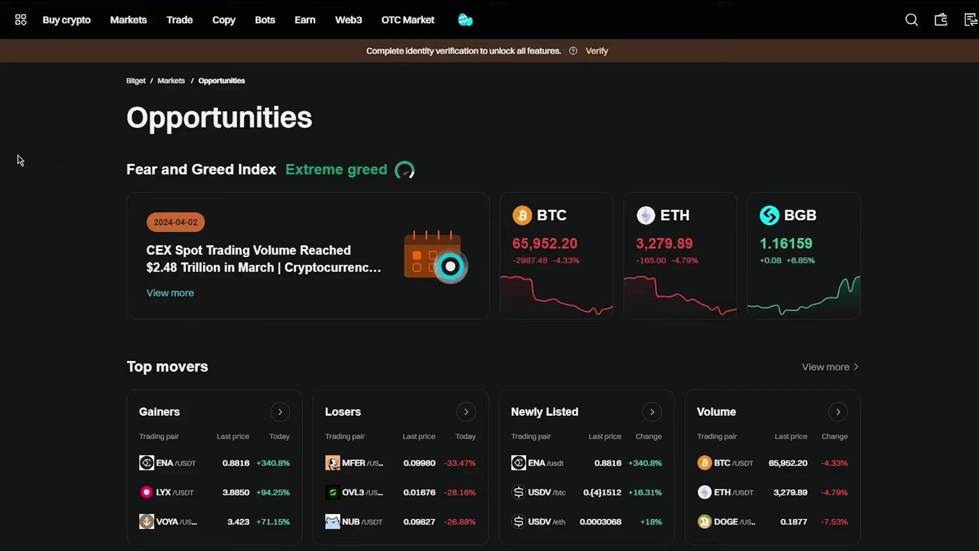
Open the full Market listing from the breadcrumb and view the Spot pairs
{"action": "left_click", "coordinate": [171, 84]}
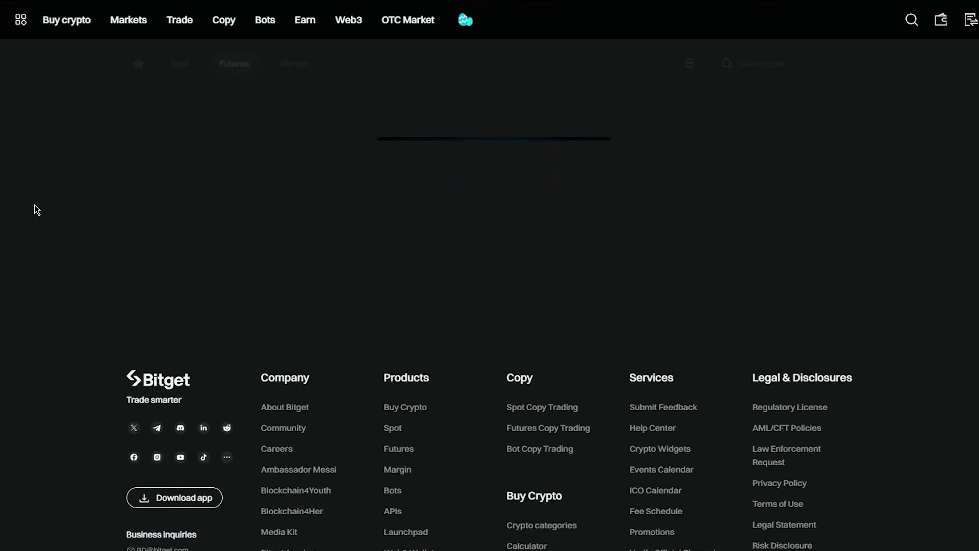
{"action": "scroll", "coordinate": [35, 204], "scroll_direction": "down", "scroll_amount": 1}
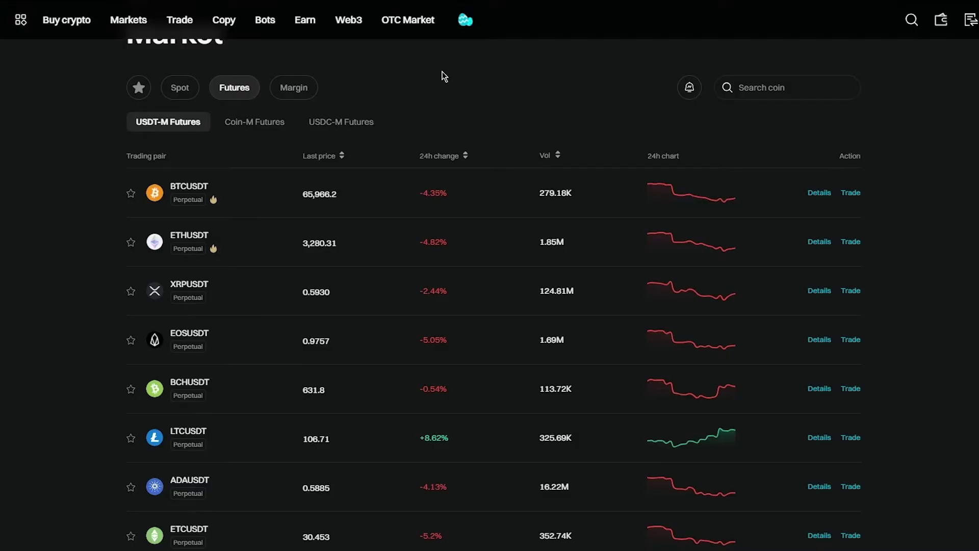
{"action": "left_click", "coordinate": [186, 88]}
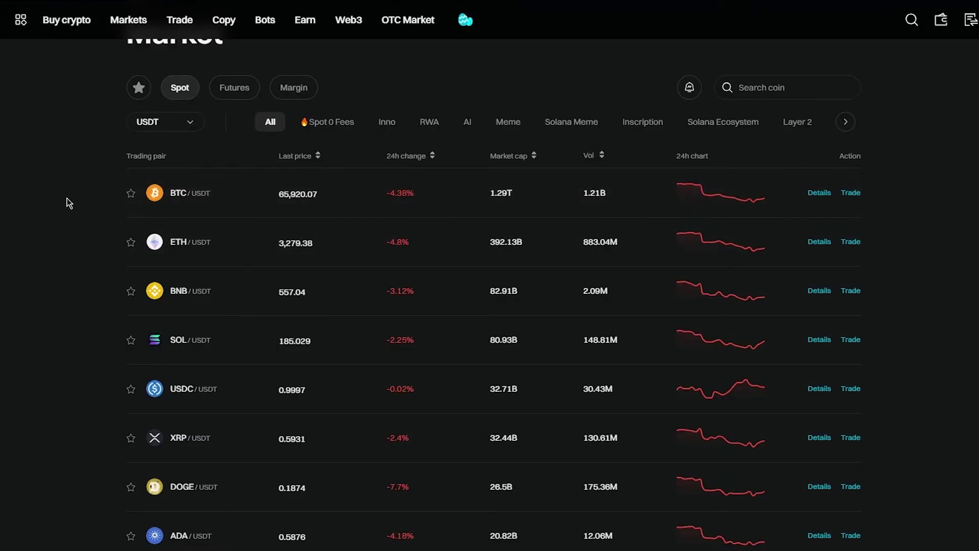
{"action": "scroll", "coordinate": [67, 198], "scroll_direction": "down", "scroll_amount": 13}
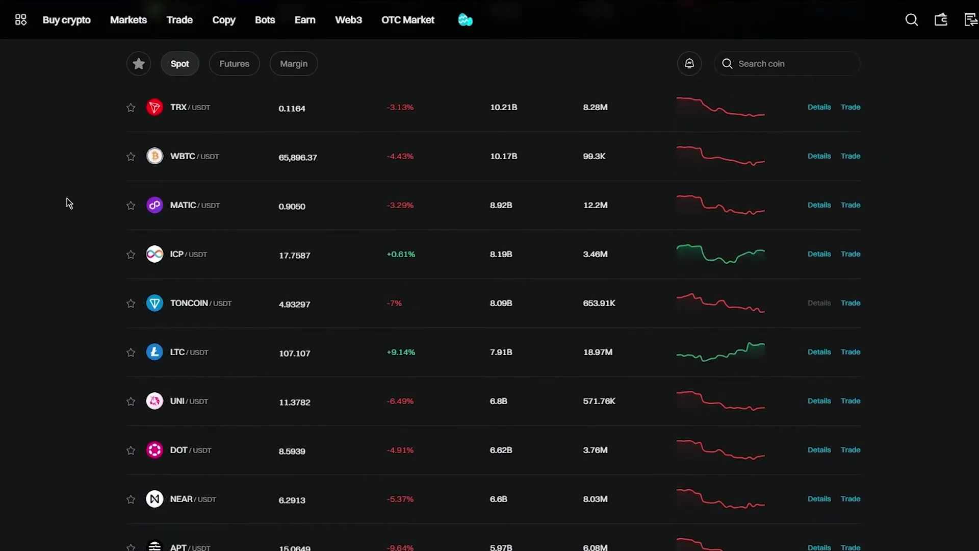
{"action": "scroll", "coordinate": [66, 201], "scroll_direction": "up", "scroll_amount": 15}
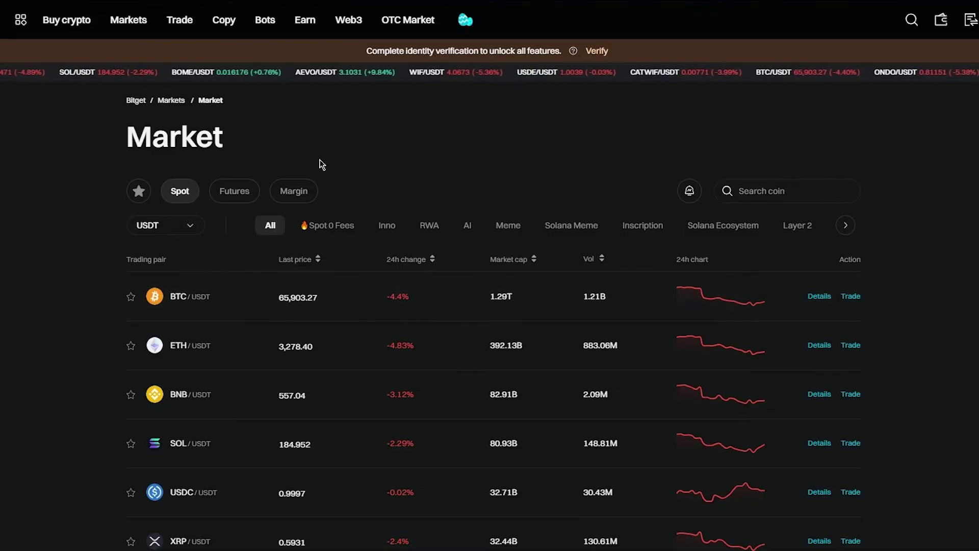
Switch the list to Futures and show Coin-M pairs such as BTCUSD, ETHUSD and XRPUSD
{"action": "left_click", "coordinate": [232, 189]}
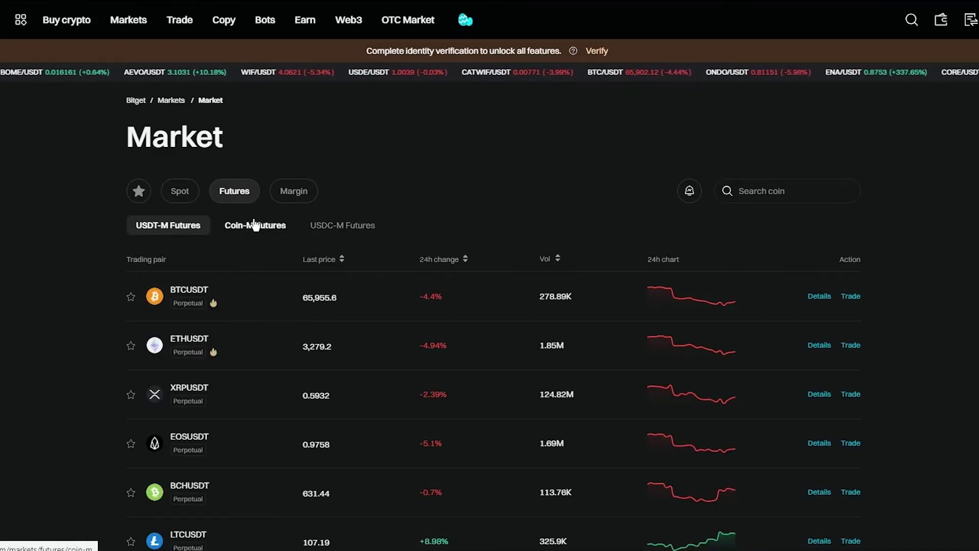
{"action": "scroll", "coordinate": [208, 274], "scroll_direction": "down", "scroll_amount": 3}
{"action": "scroll", "coordinate": [219, 250], "scroll_direction": "up", "scroll_amount": 3}
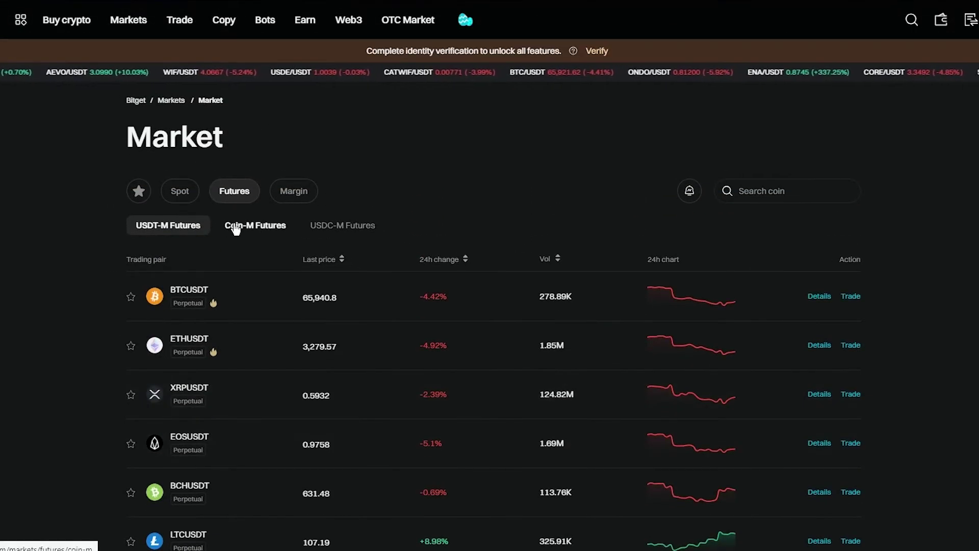
{"action": "left_click", "coordinate": [235, 227]}
{"action": "scroll", "coordinate": [306, 262], "scroll_direction": "down", "scroll_amount": 3}
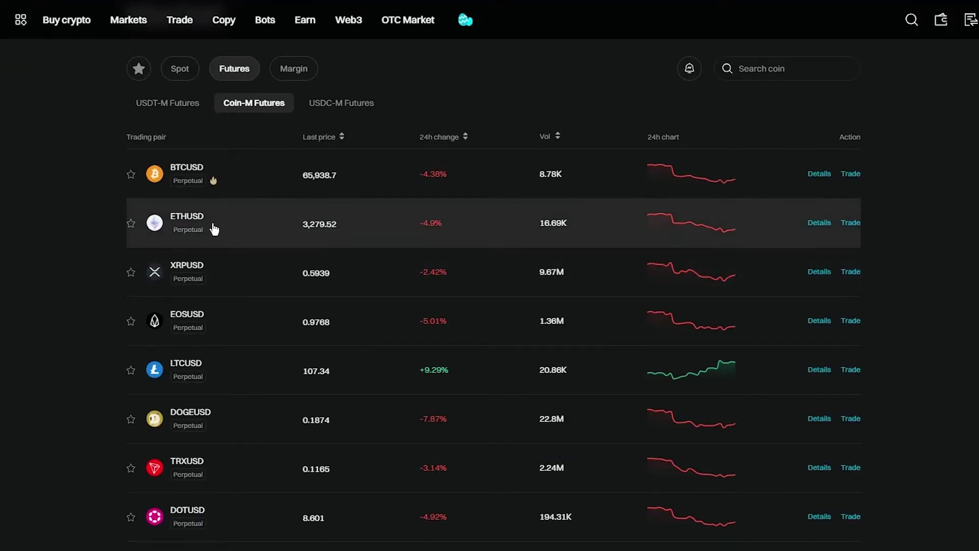
{"action": "scroll", "coordinate": [344, 112], "scroll_direction": "up", "scroll_amount": 3}
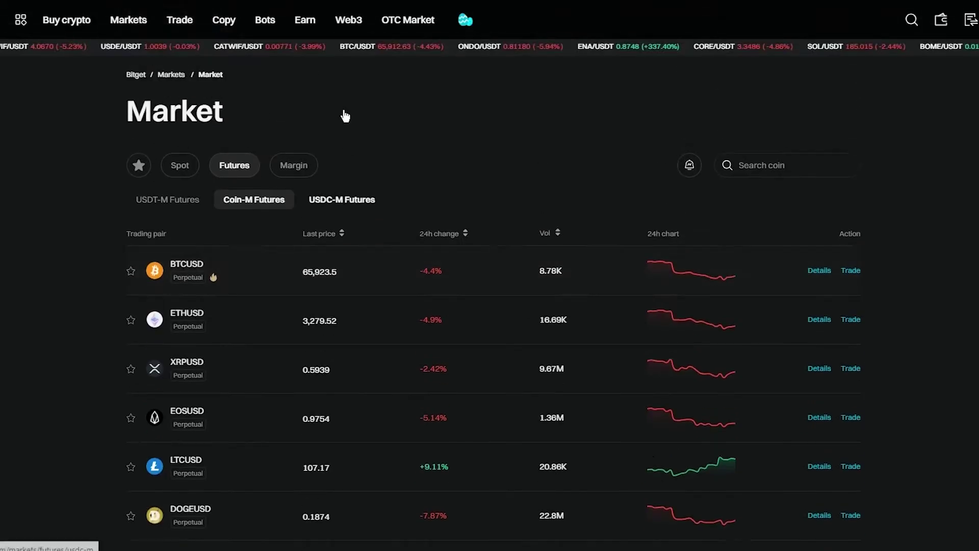
{"action": "mouse_move", "coordinate": [179, 29]}
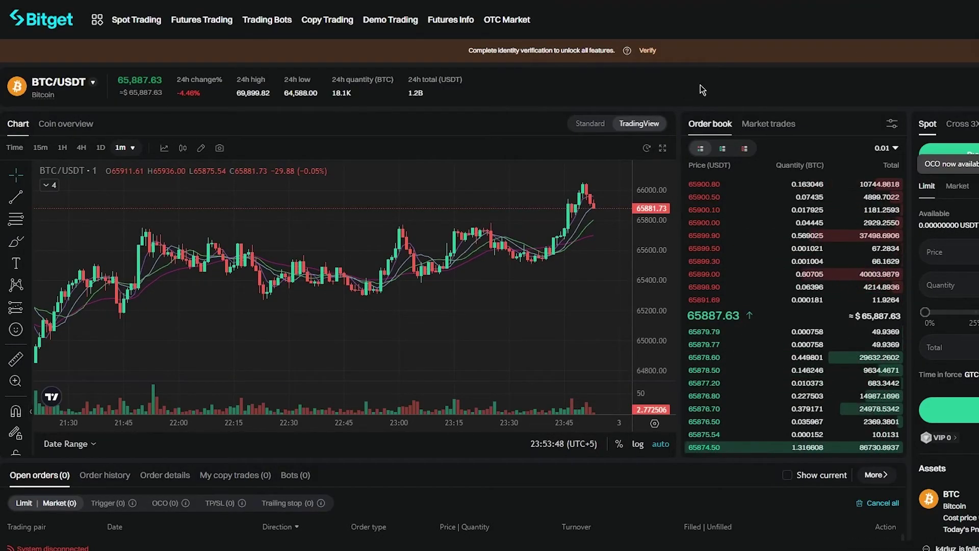
Zoom into the BTC/USDT 1-minute candlestick chart
{"action": "scroll", "coordinate": [456, 246], "scroll_direction": "up", "scroll_amount": 2}
{"action": "scroll", "coordinate": [455, 246], "scroll_direction": "up", "scroll_amount": 3}
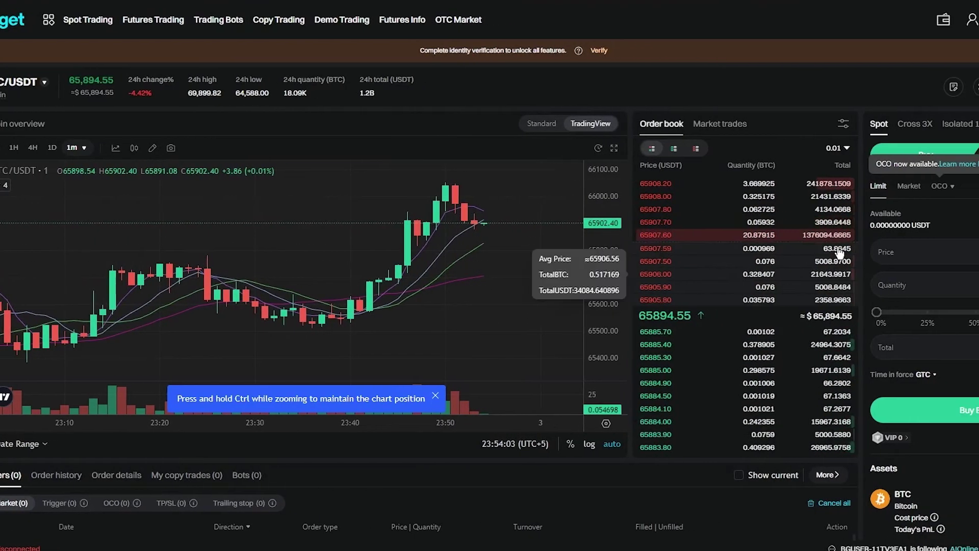
Try the OCO, Market and Limit order types and view the conditional order options
{"action": "left_click", "coordinate": [860, 186]}
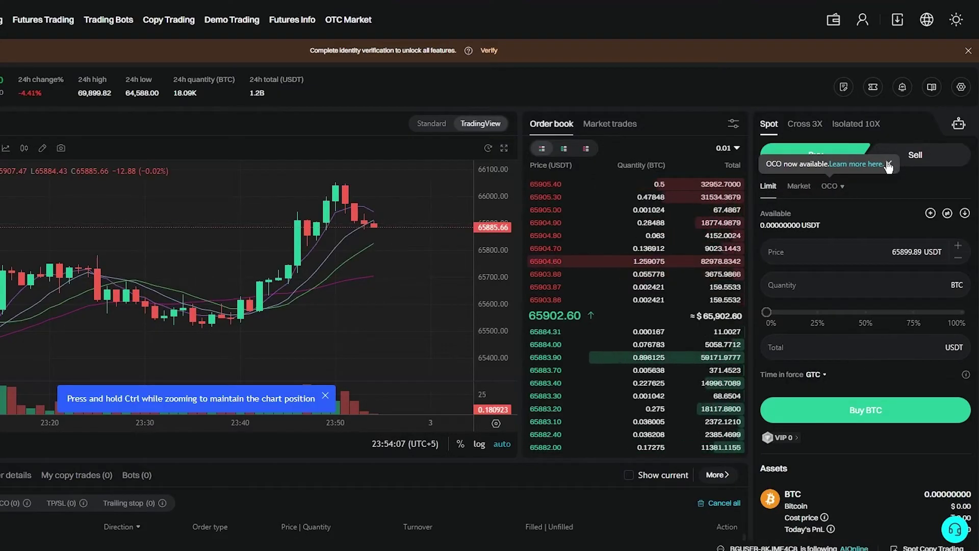
{"action": "left_click", "coordinate": [802, 184]}
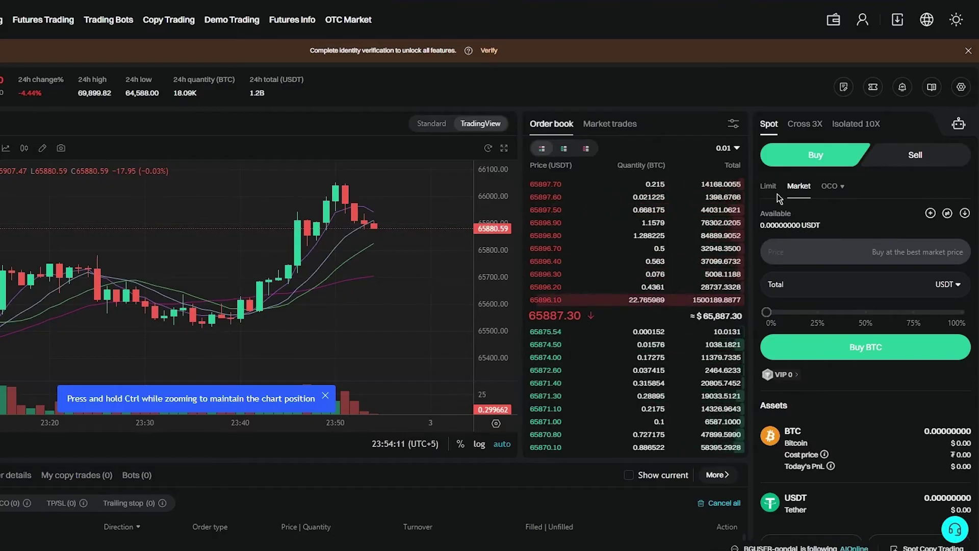
{"action": "left_click", "coordinate": [767, 188]}
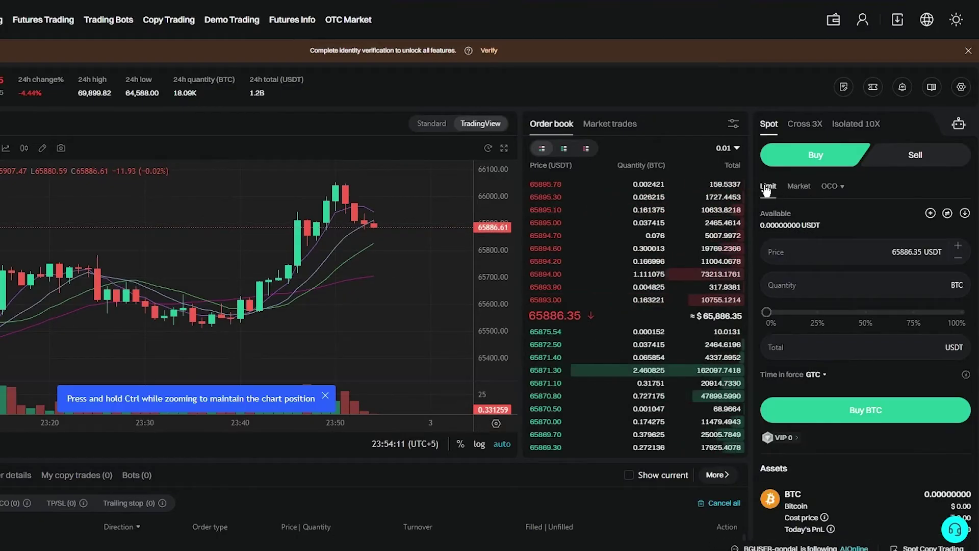
{"action": "left_click", "coordinate": [837, 193]}
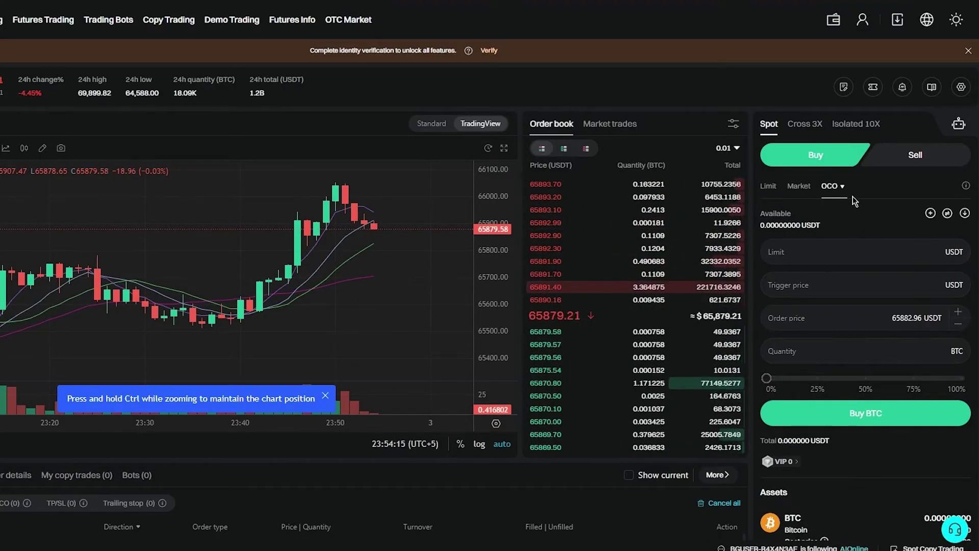
{"action": "left_click", "coordinate": [843, 195]}
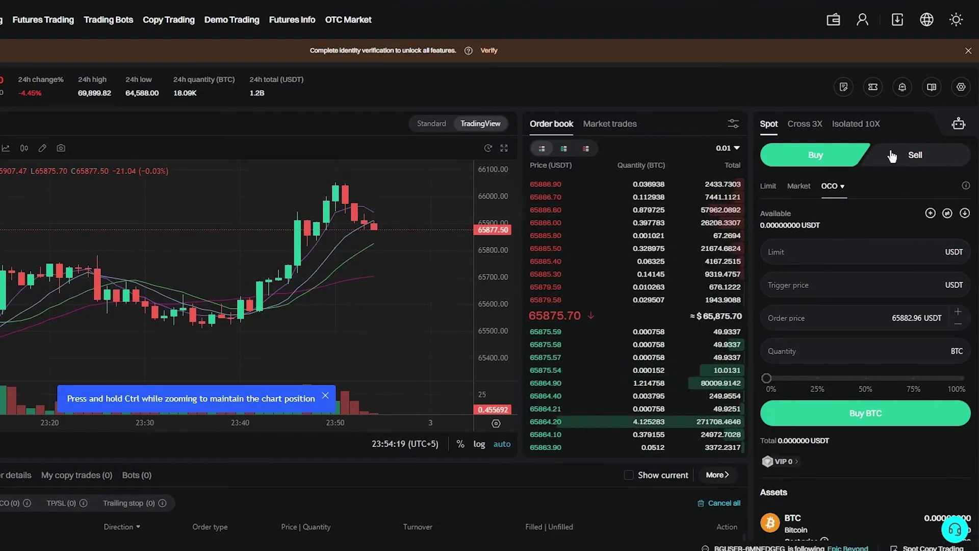
Toggle the form between Sell and Buy, then switch to Cross 3X margin
{"action": "left_click", "coordinate": [915, 155]}
{"action": "left_click", "coordinate": [814, 154]}
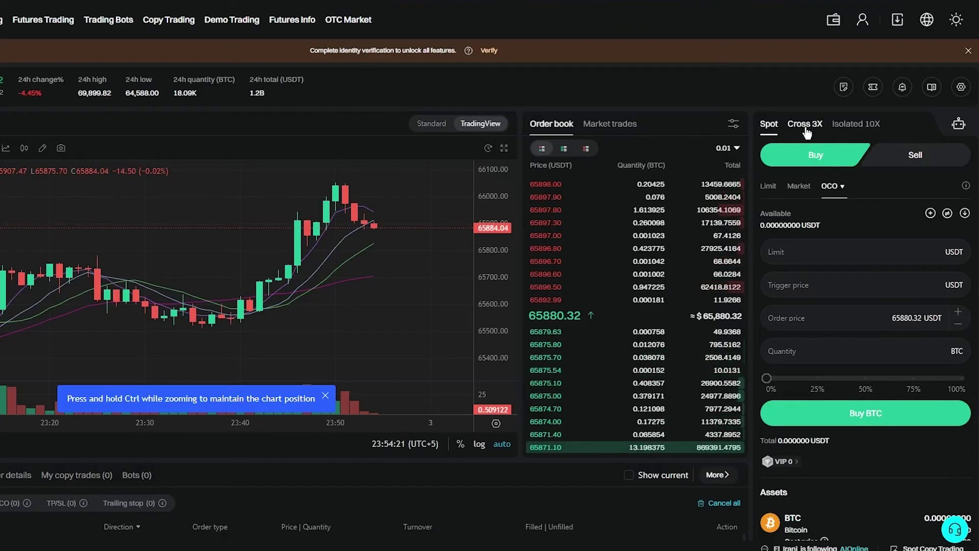
{"action": "left_click", "coordinate": [798, 127]}
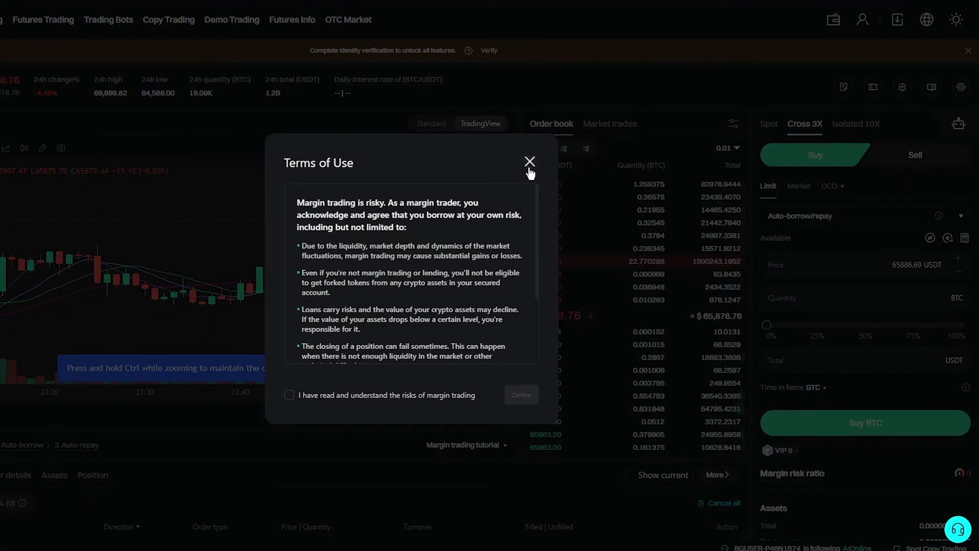
Acknowledge the margin trading risks and confirm the Terms of Use
{"action": "left_click", "coordinate": [411, 397]}
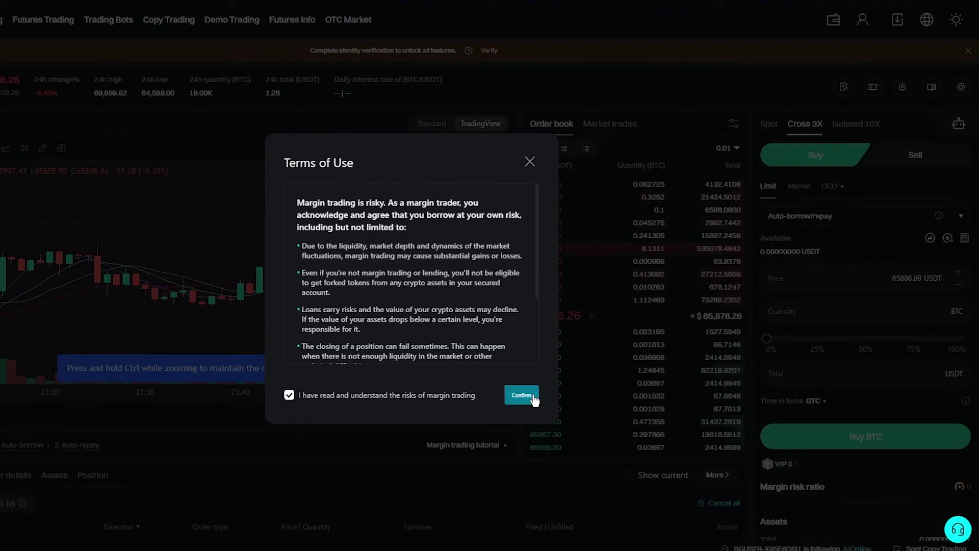
{"action": "left_click", "coordinate": [533, 398]}
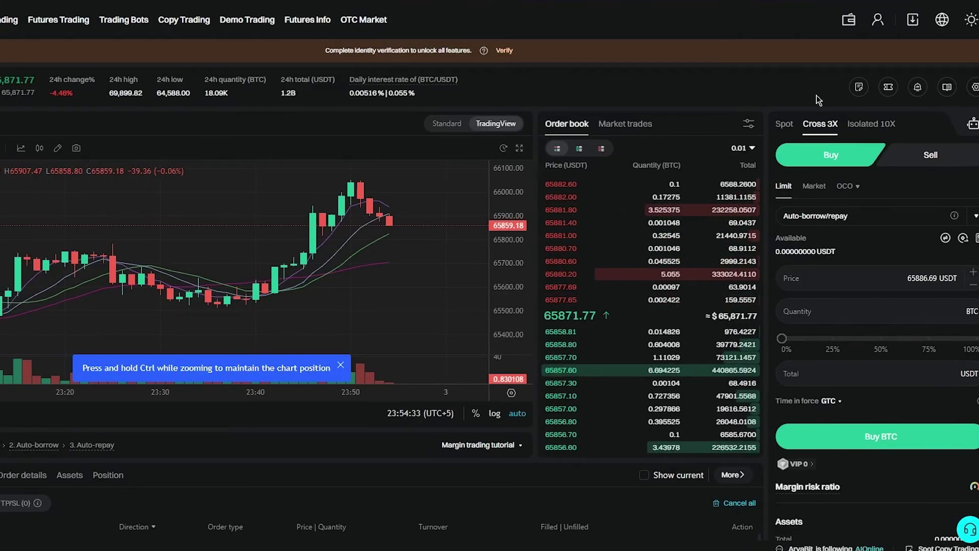
{"action": "mouse_move", "coordinate": [43, 26]}
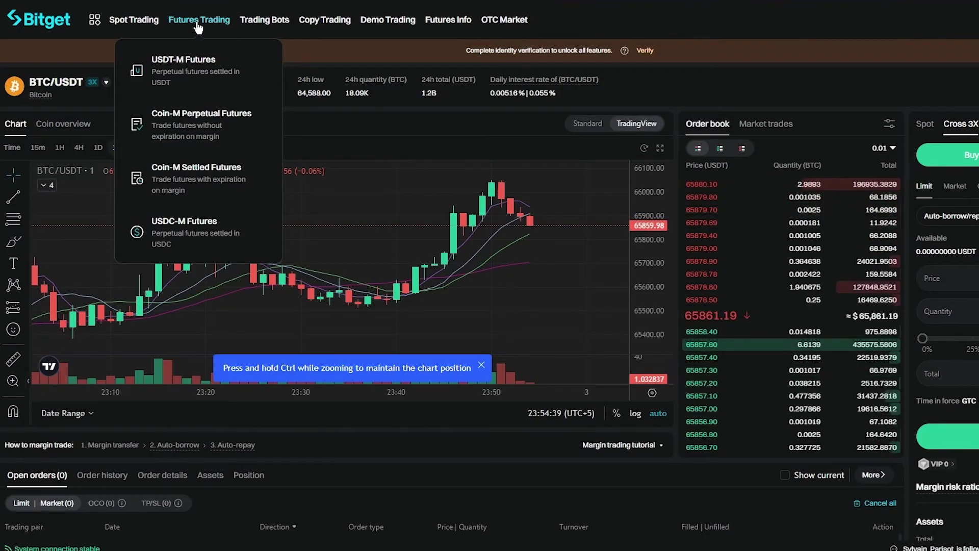
Open the BTCUSDT Perpetual USDT-M futures page and zoom in on its 3-minute chart
{"action": "left_click", "coordinate": [183, 68]}
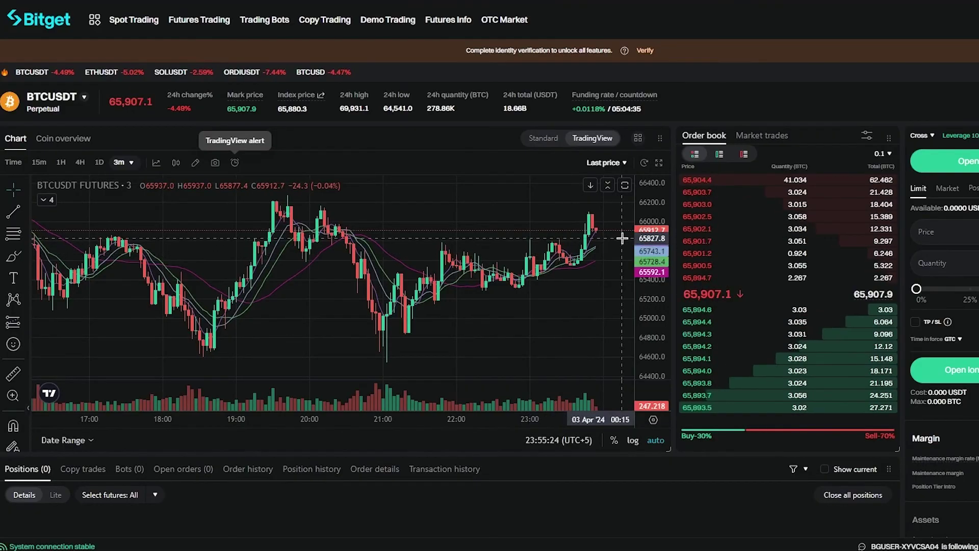
{"action": "scroll", "coordinate": [535, 235], "scroll_direction": "up", "scroll_amount": 5}
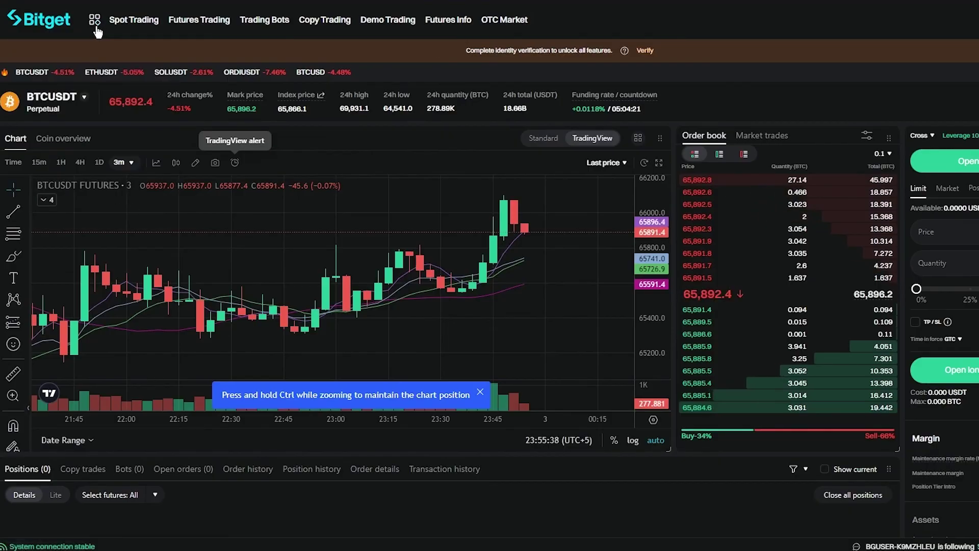
Return to the Bitget homepage via the top-left logo
{"action": "left_click", "coordinate": [59, 30]}
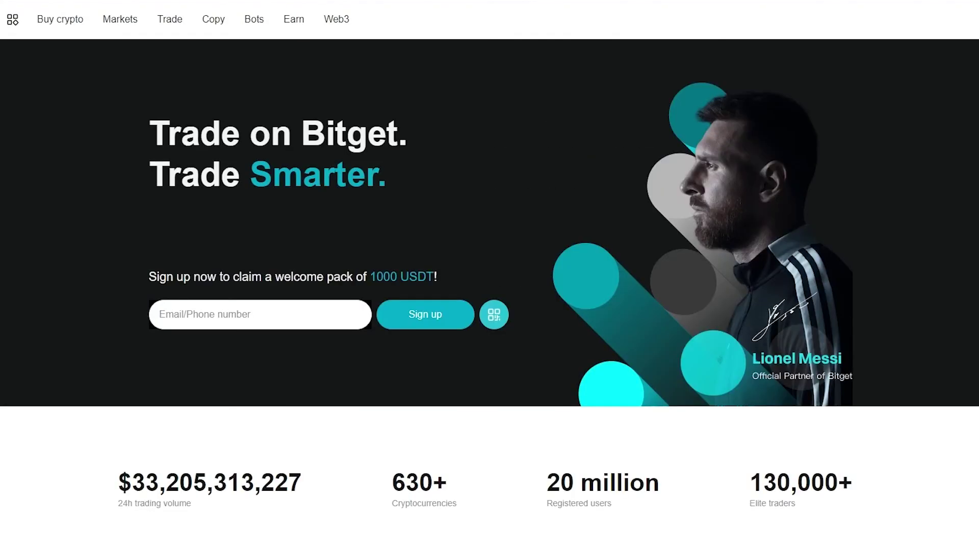